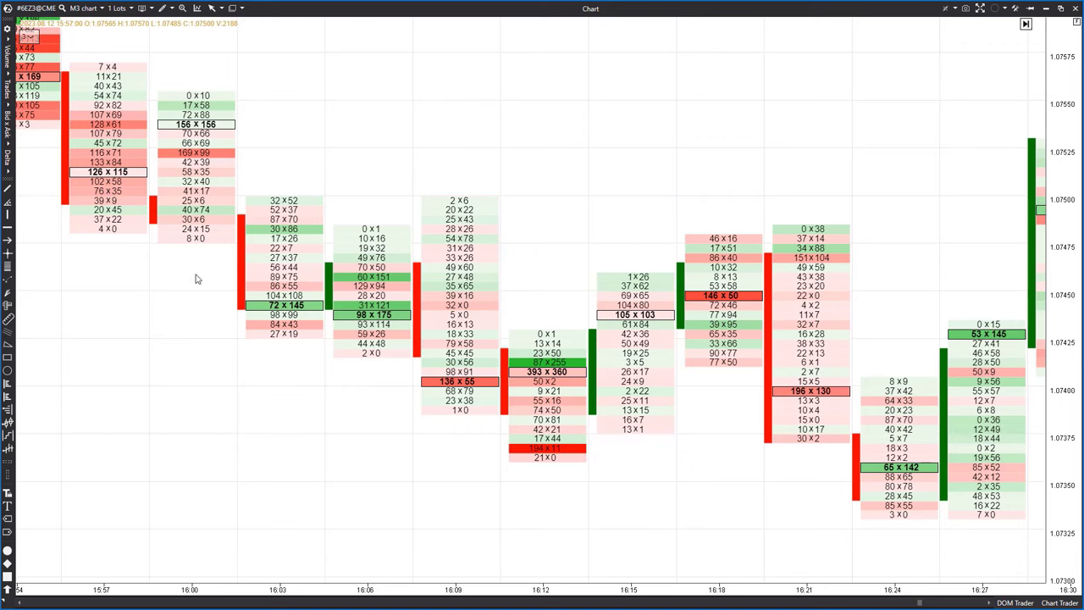
Pan the M3 footprint chart forward through the 16:48 and 16:51 bars to 16:54
{"action": "left_click_drag", "start_coordinate": [559, 226], "coordinate": [349, 245]}
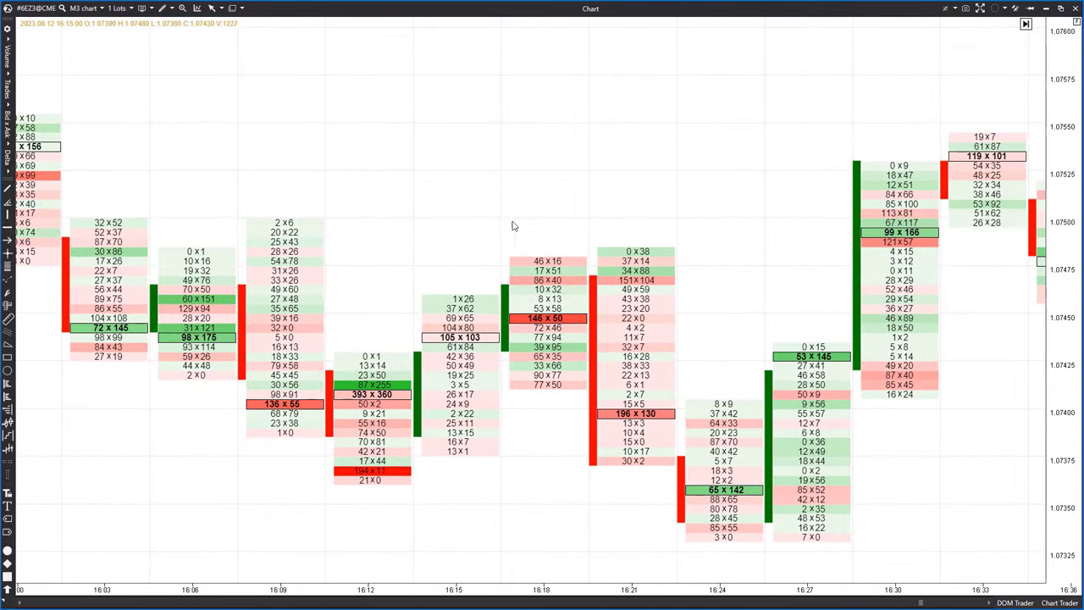
{"action": "left_click_drag", "start_coordinate": [525, 210], "coordinate": [457, 209]}
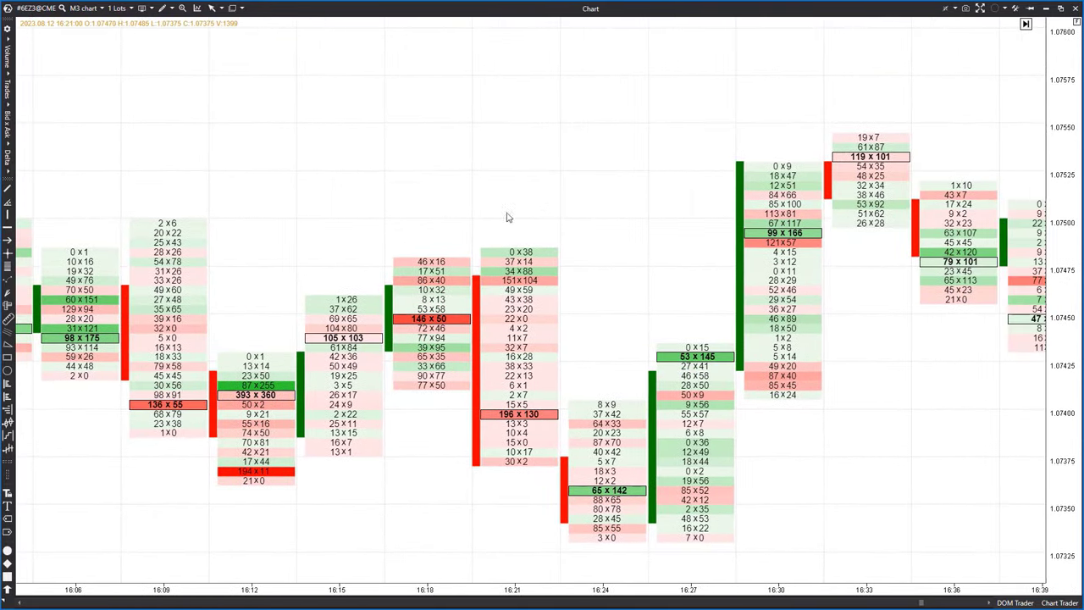
{"action": "left_click_drag", "start_coordinate": [888, 459], "coordinate": [649, 458]}
{"action": "left_click_drag", "start_coordinate": [939, 328], "coordinate": [859, 449]}
{"action": "left_click_drag", "start_coordinate": [950, 364], "coordinate": [470, 432]}
Keep panning through the 17:15–17:54 bars until the latest bars up to 18:03 show
{"action": "left_click_drag", "start_coordinate": [868, 437], "coordinate": [708, 506]}
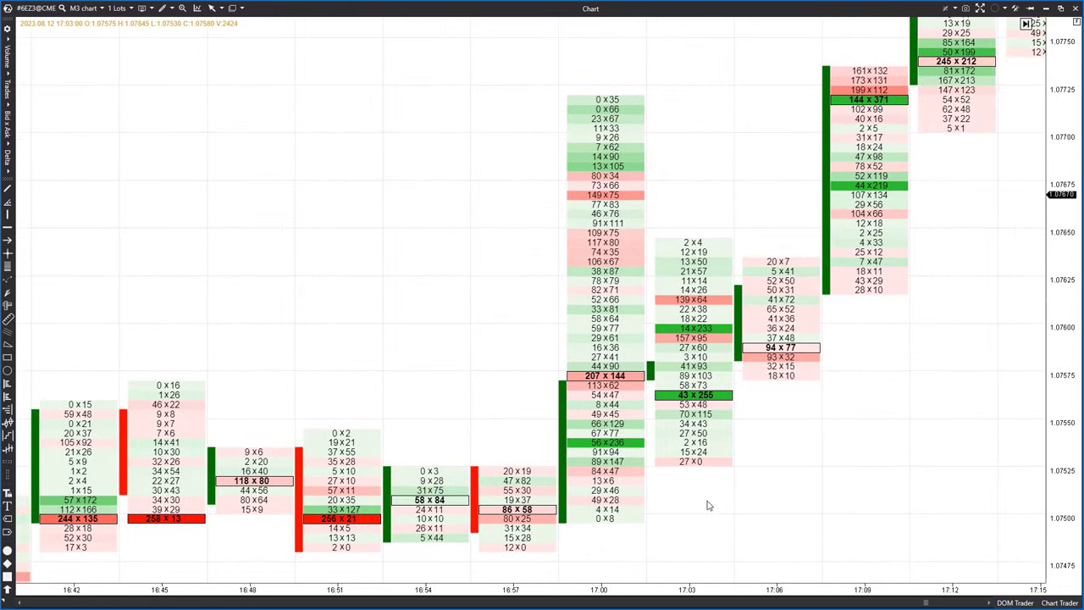
{"action": "left_click_drag", "start_coordinate": [957, 377], "coordinate": [823, 462]}
{"action": "left_click_drag", "start_coordinate": [936, 254], "coordinate": [783, 446]}
{"action": "left_click_drag", "start_coordinate": [928, 327], "coordinate": [749, 411]}
{"action": "left_click_drag", "start_coordinate": [925, 362], "coordinate": [719, 400]}
{"action": "left_click_drag", "start_coordinate": [786, 395], "coordinate": [636, 360]}
{"action": "left_click_drag", "start_coordinate": [873, 485], "coordinate": [682, 445]}
{"action": "left_click_drag", "start_coordinate": [810, 499], "coordinate": [680, 442]}
{"action": "left_click_drag", "start_coordinate": [998, 460], "coordinate": [875, 459]}
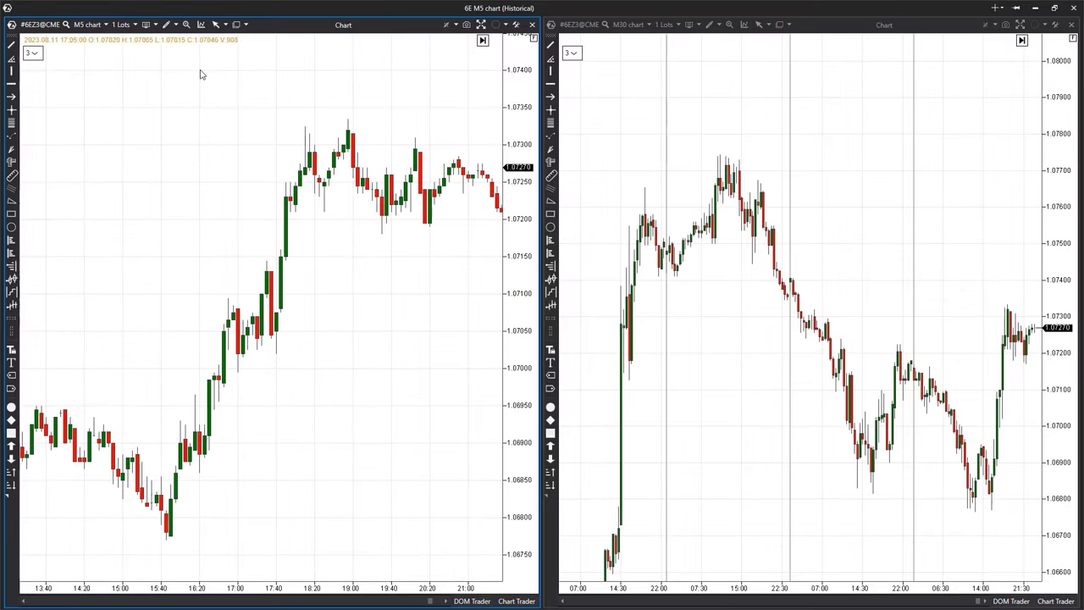
Switch both the M5 and M30 charts from candlesticks to Clusters
{"action": "left_click", "coordinate": [145, 26]}
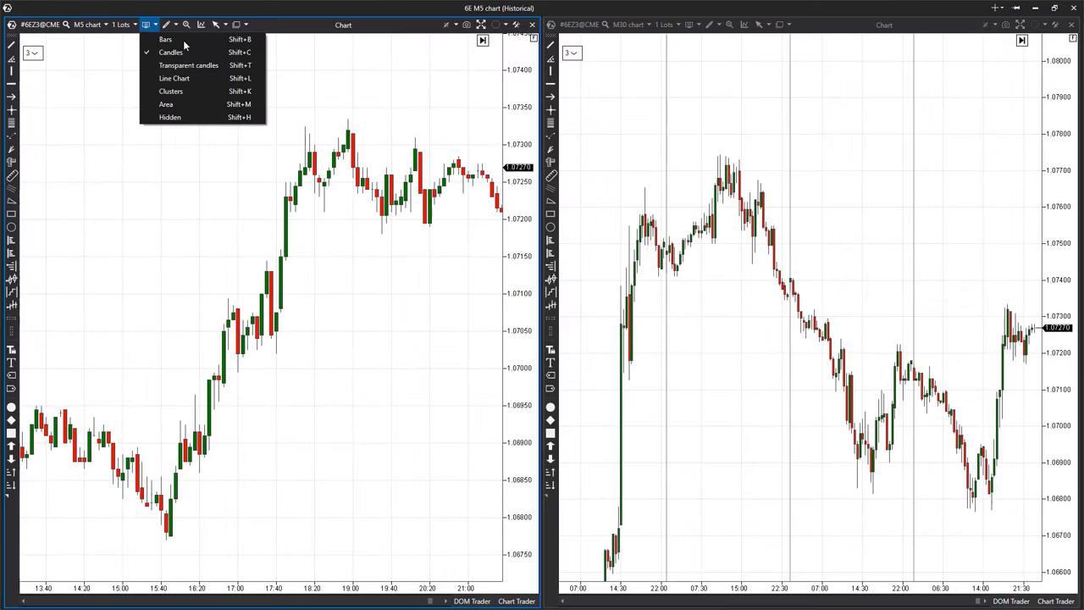
{"action": "left_click", "coordinate": [176, 91]}
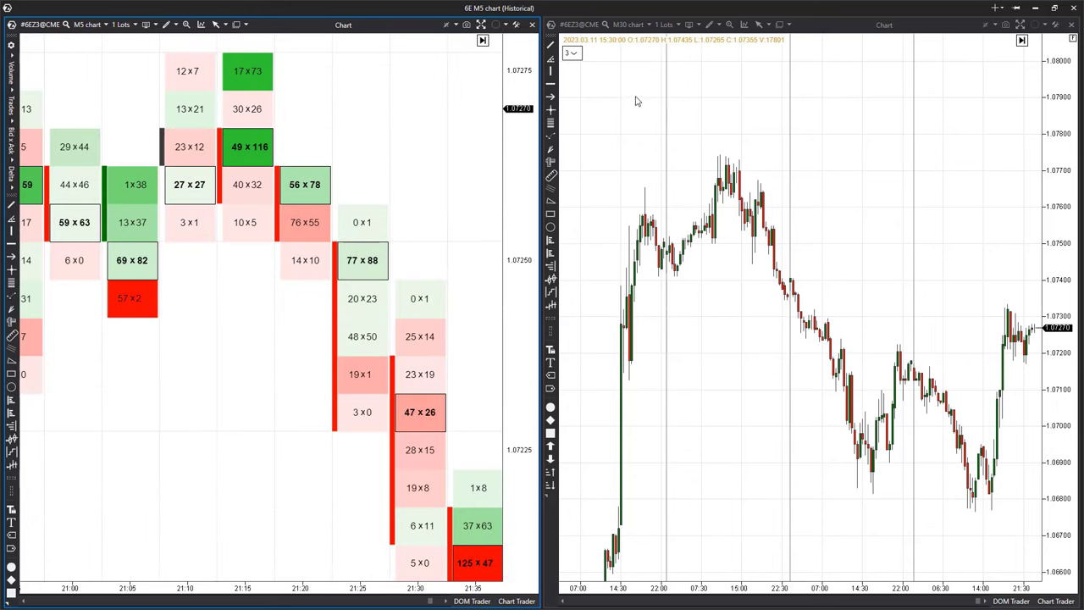
{"action": "left_click", "coordinate": [688, 25]}
{"action": "left_click", "coordinate": [720, 91]}
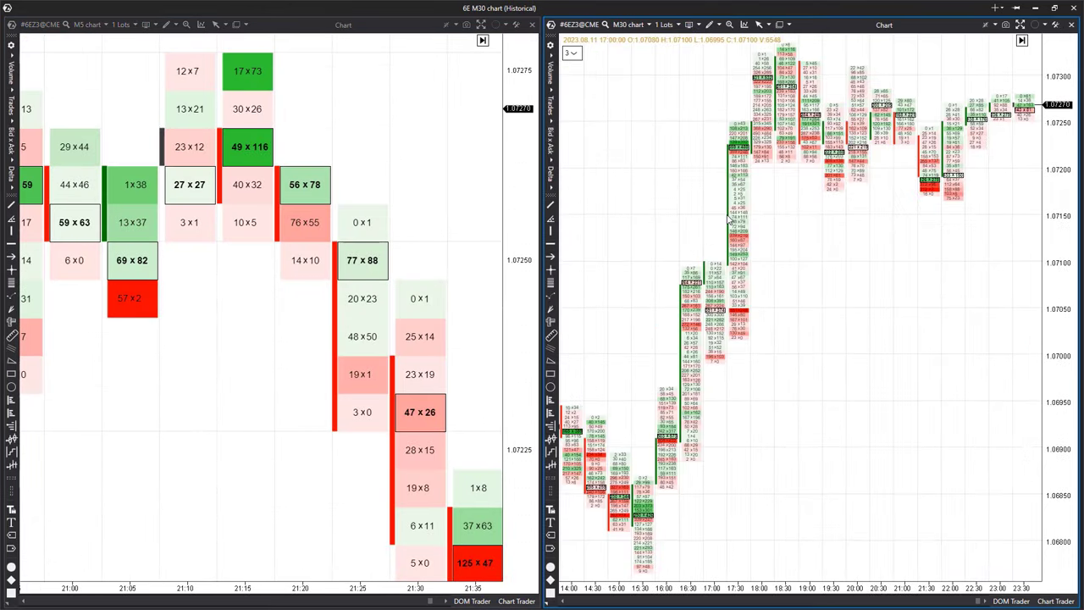
Set both footprints' Bid x Ask display to Bid x Ask Delta Colored
{"action": "scroll", "coordinate": [288, 342], "scroll_direction": "down", "scroll_amount": 5}
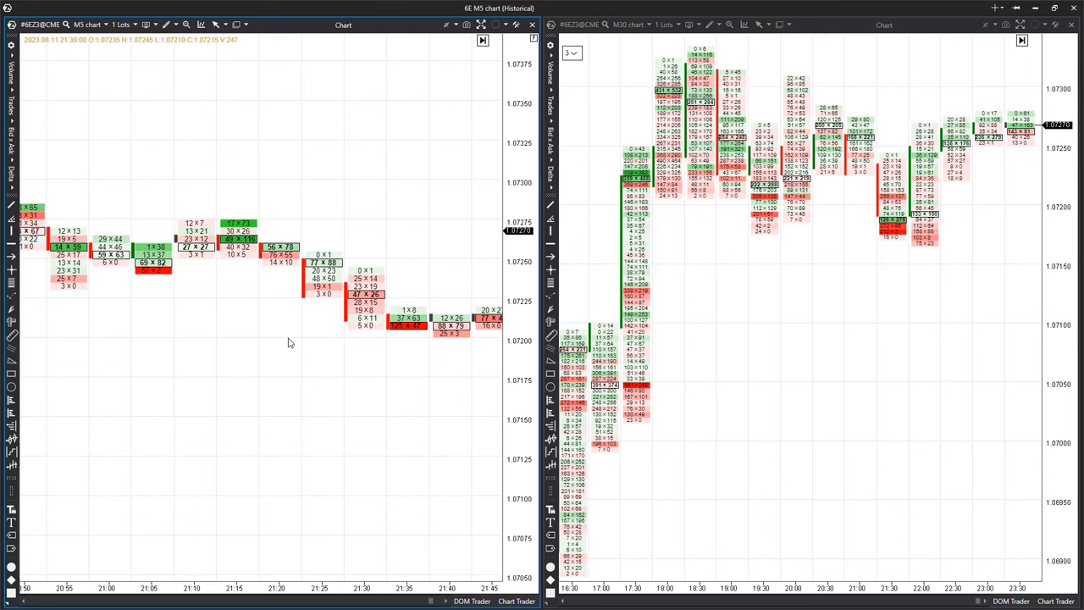
{"action": "left_click", "coordinate": [11, 144]}
{"action": "left_click", "coordinate": [87, 171]}
{"action": "left_click", "coordinate": [551, 144]}
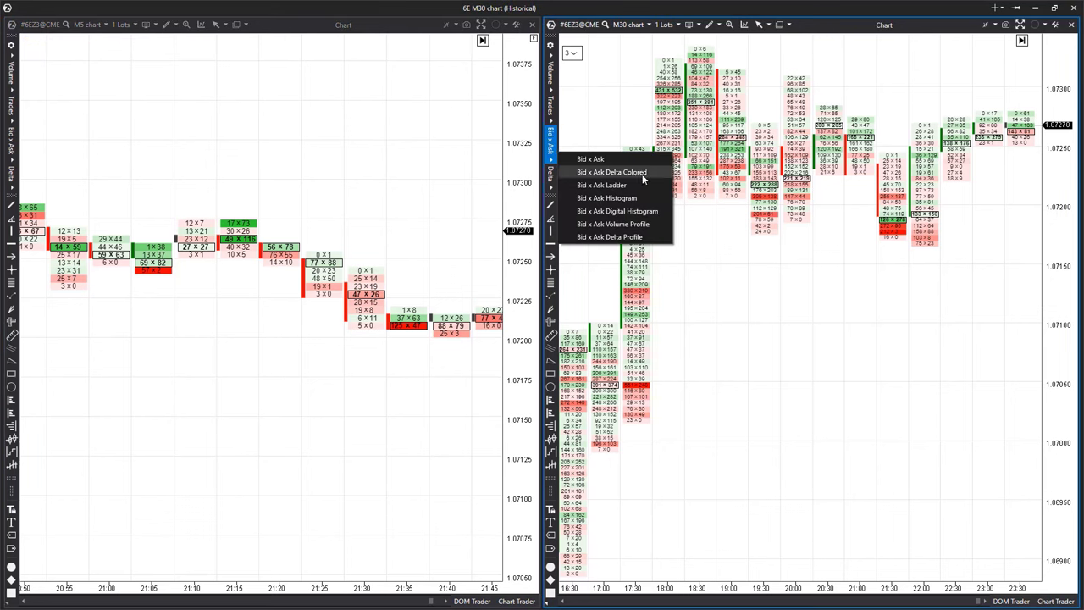
{"action": "left_click", "coordinate": [611, 172]}
{"action": "scroll", "coordinate": [745, 271], "scroll_direction": "up", "scroll_amount": 5}
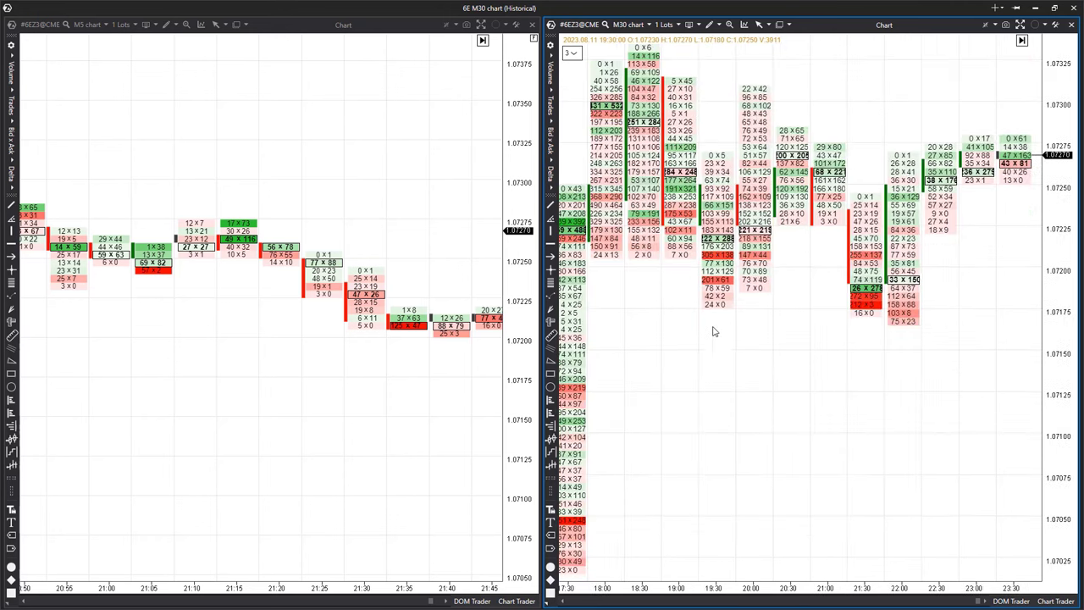
Widen the M30 chart past the M5 and pan its footprint to adjust the price range
{"action": "scroll", "coordinate": [900, 219], "scroll_direction": "left", "scroll_amount": 5}
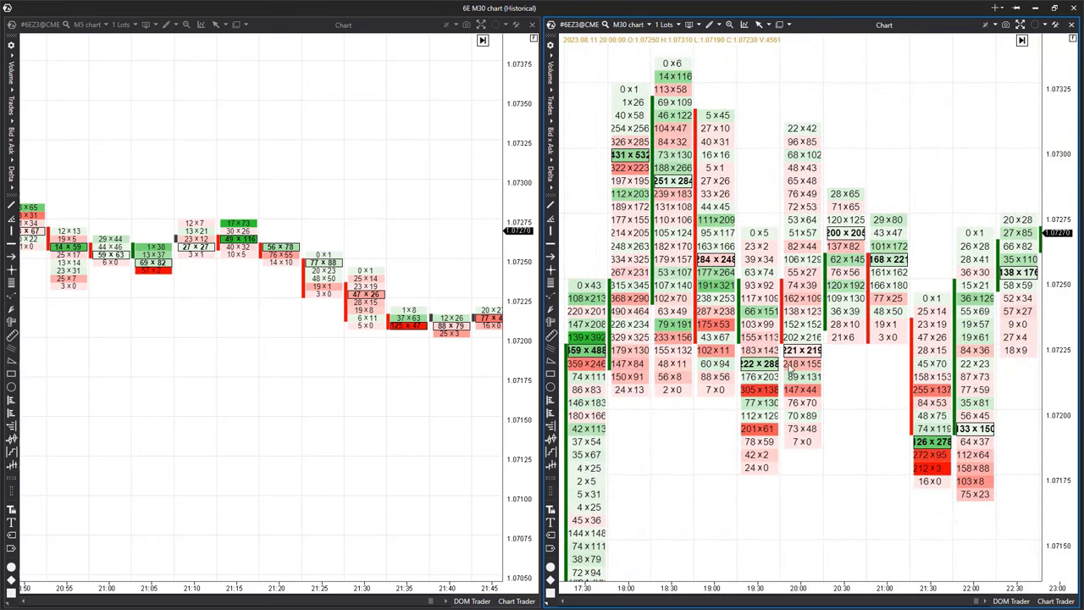
{"action": "left_click", "coordinate": [537, 414]}
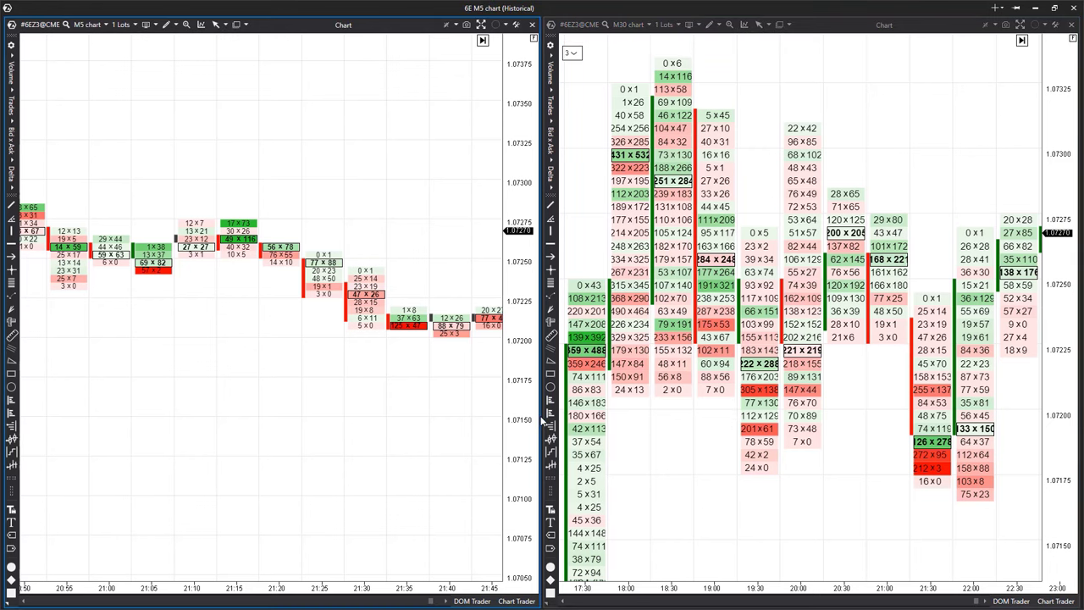
{"action": "left_click_drag", "start_coordinate": [542, 420], "coordinate": [414, 421]}
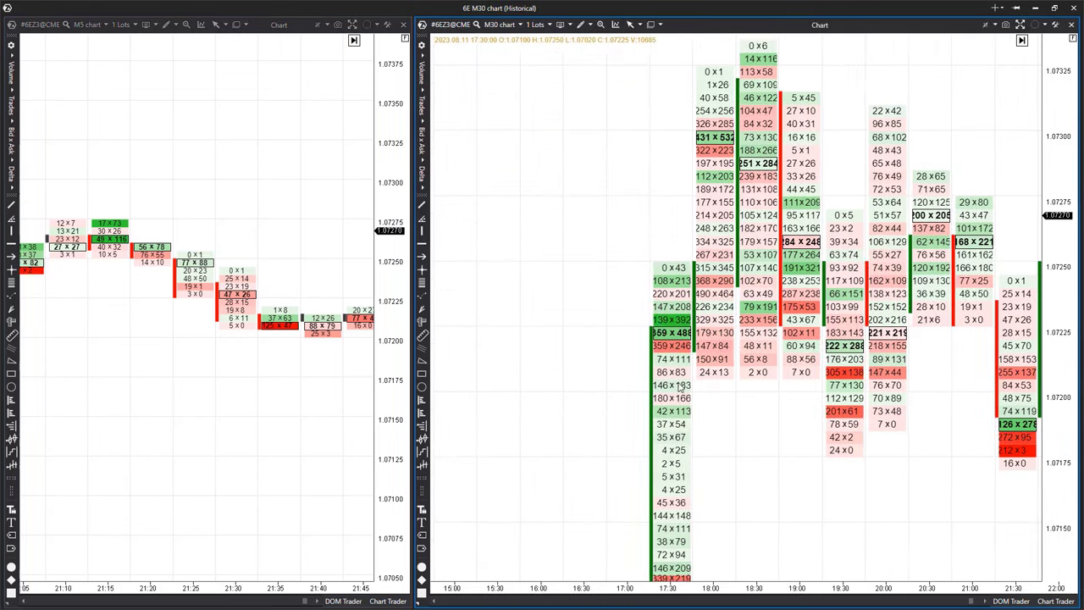
{"action": "scroll", "coordinate": [675, 347], "scroll_direction": "up", "scroll_amount": 2}
{"action": "left_click_drag", "start_coordinate": [561, 397], "coordinate": [516, 423]}
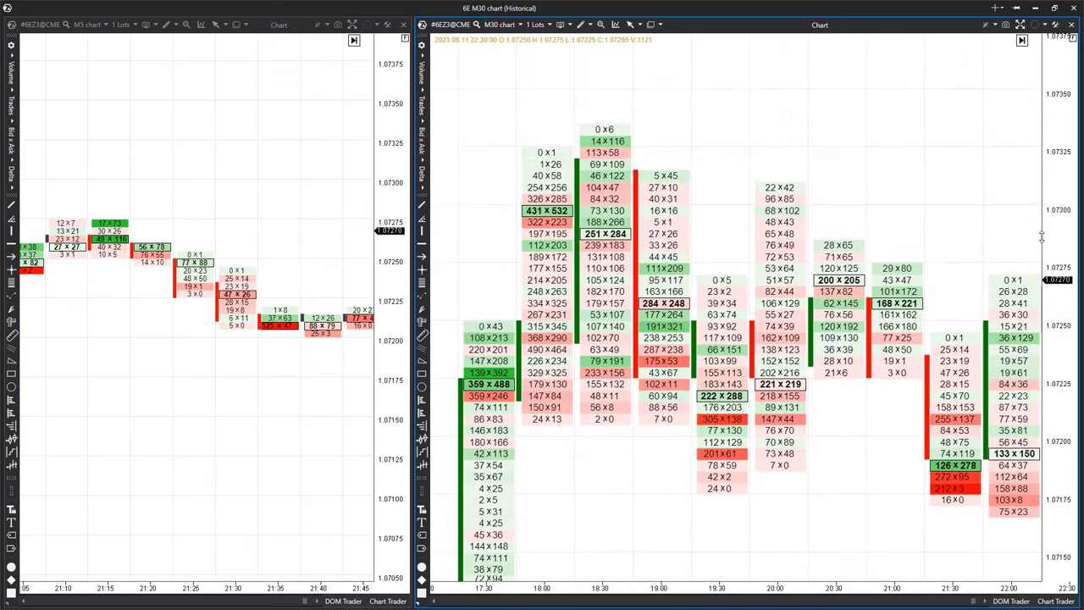
{"action": "left_click_drag", "start_coordinate": [663, 385], "coordinate": [791, 344]}
{"action": "left_click_drag", "start_coordinate": [818, 397], "coordinate": [929, 424]}
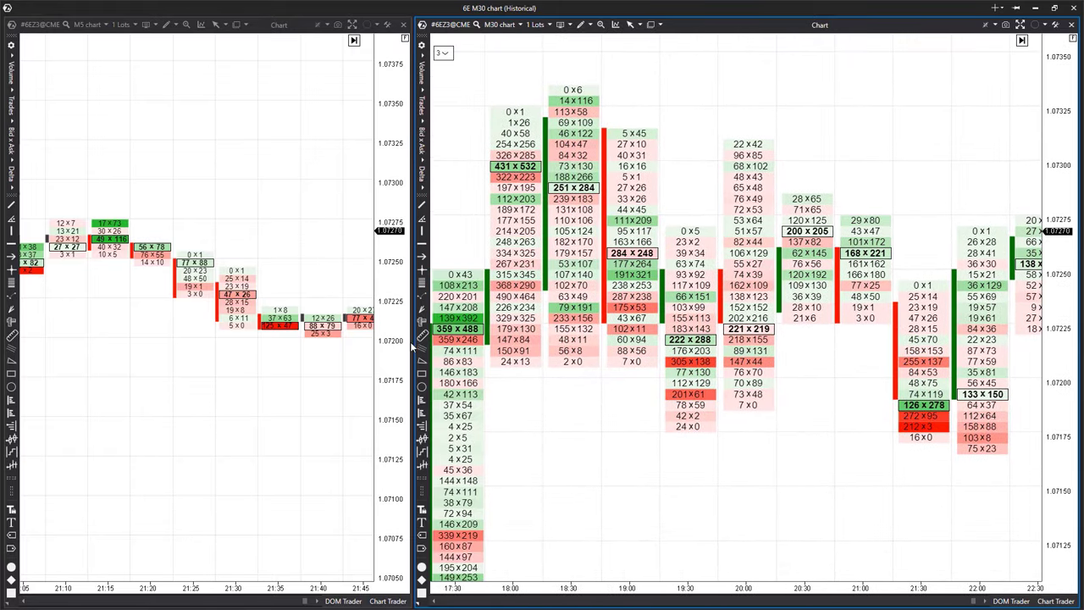
Widen the M5 chart, pan it to show 19:40–21:05, then narrow it back to half width
{"action": "left_click_drag", "start_coordinate": [413, 343], "coordinate": [685, 349]}
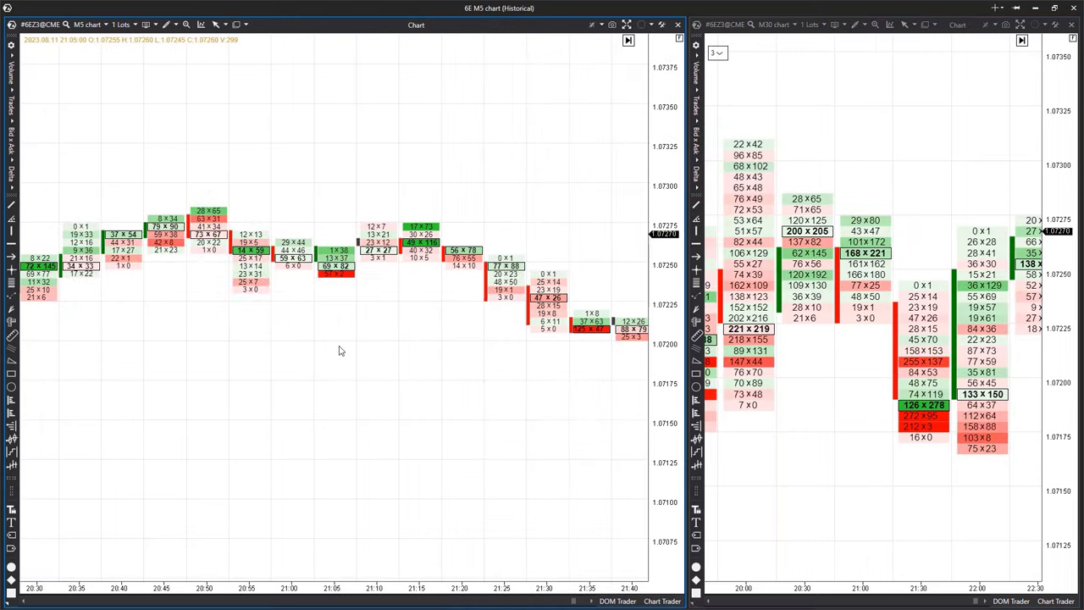
{"action": "left_click_drag", "start_coordinate": [339, 351], "coordinate": [631, 388]}
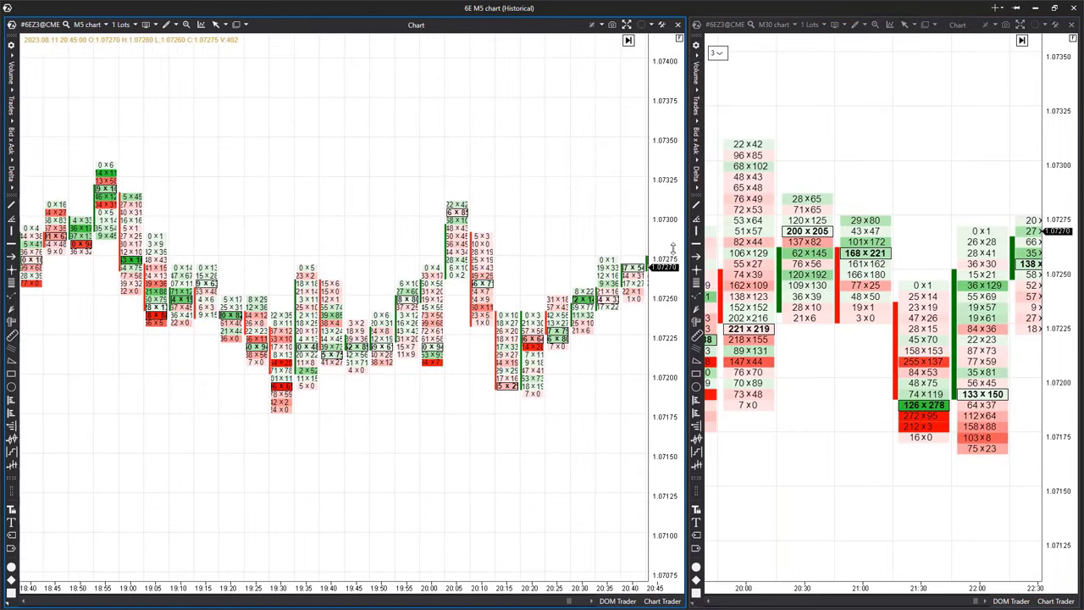
{"action": "scroll", "coordinate": [537, 356], "scroll_direction": "down", "scroll_amount": 4}
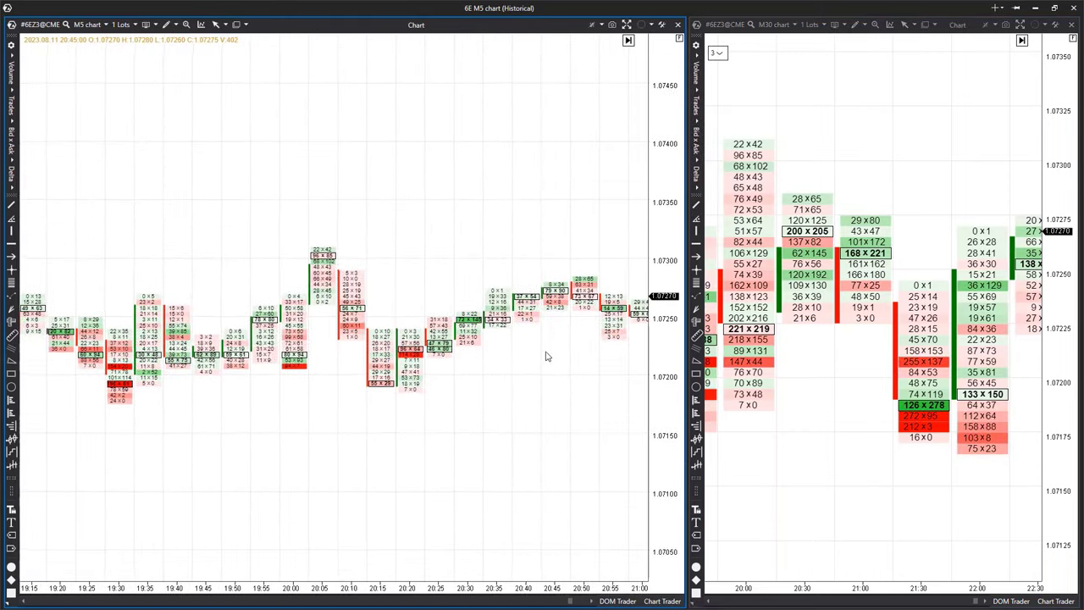
{"action": "left_click_drag", "start_coordinate": [582, 349], "coordinate": [542, 387]}
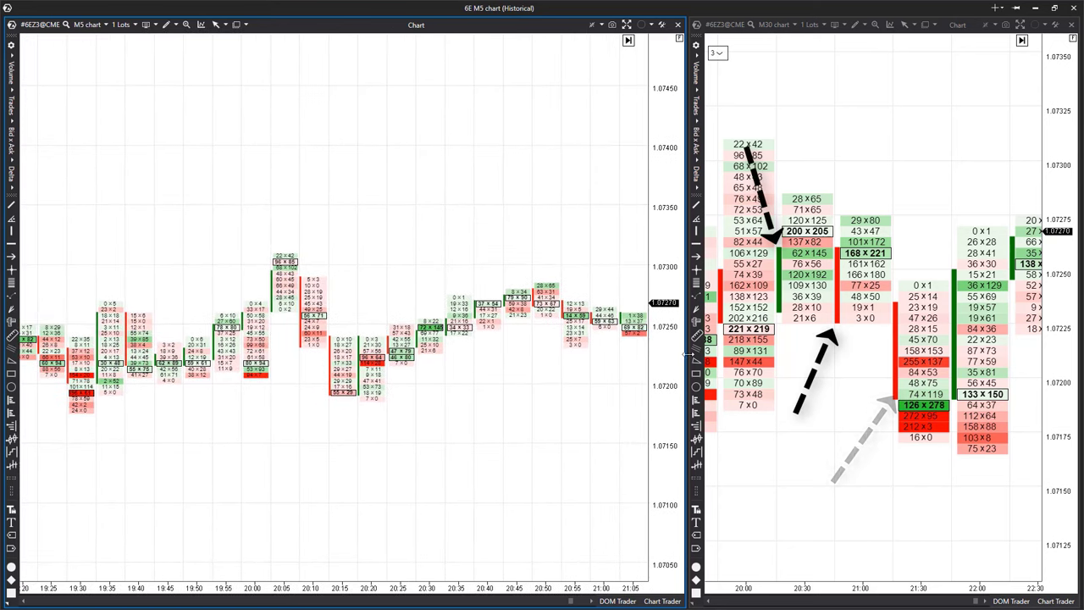
{"action": "left_click_drag", "start_coordinate": [687, 356], "coordinate": [571, 359]}
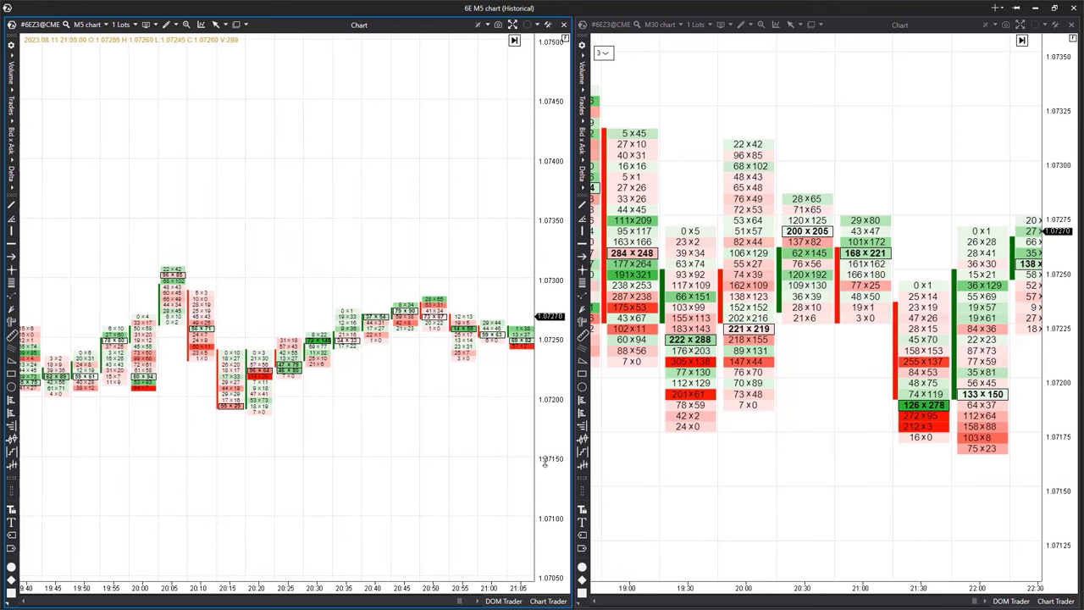
Zoom out and pan the M30 footprint to show the later bars and higher prices
{"action": "left_click_drag", "start_coordinate": [674, 436], "coordinate": [751, 447]}
{"action": "scroll", "coordinate": [750, 446], "scroll_direction": "down", "scroll_amount": 5}
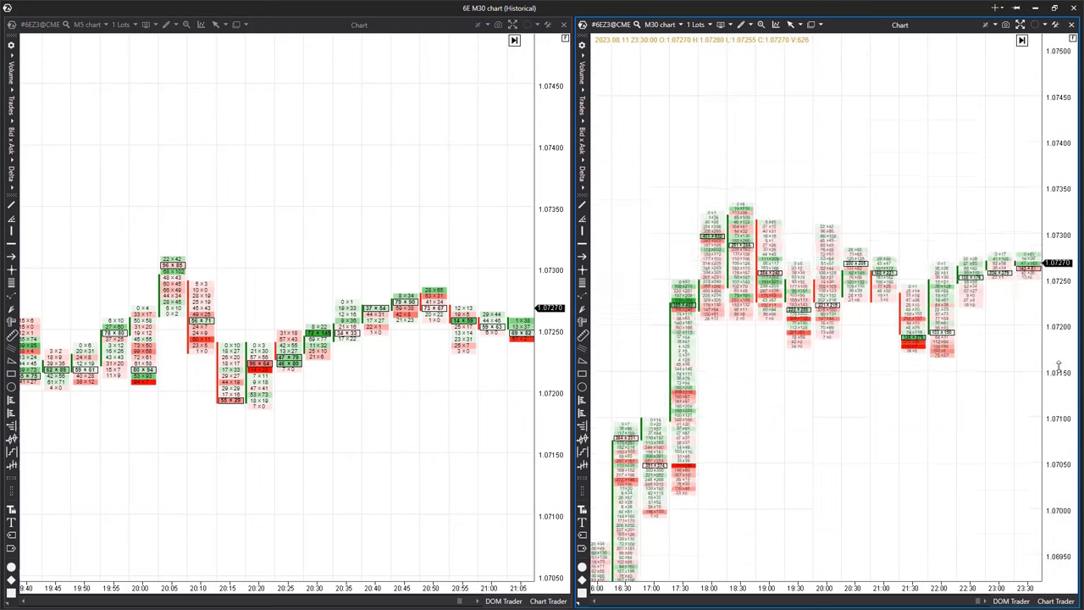
{"action": "left_click_drag", "start_coordinate": [754, 398], "coordinate": [749, 441]}
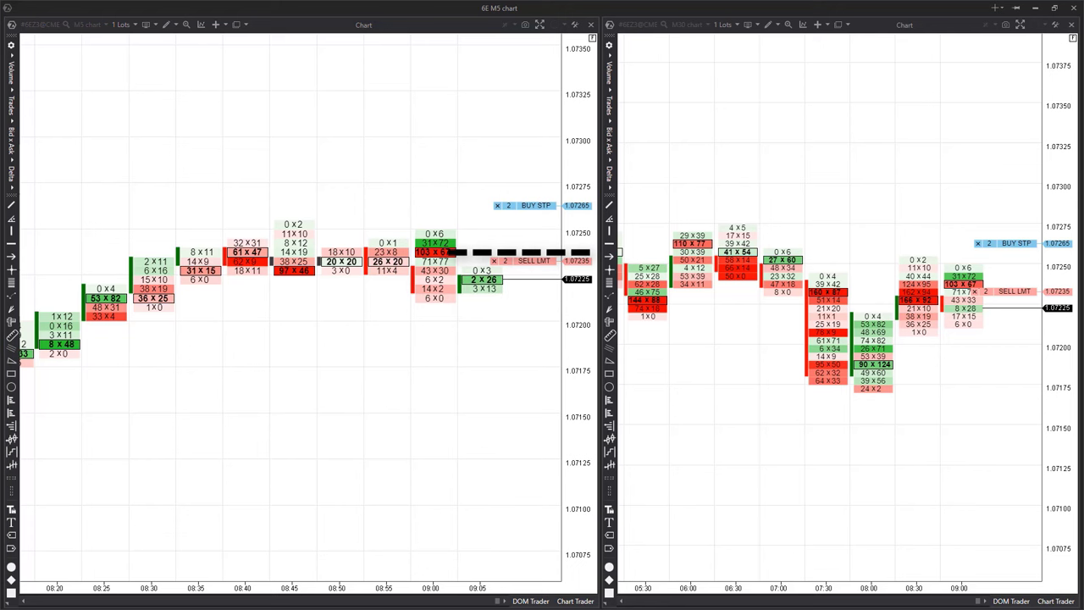
Pan the M30 chart toward the latest bars while the 2-lot short at 1.07235 runs
{"action": "left_click_drag", "start_coordinate": [943, 394], "coordinate": [924, 394]}
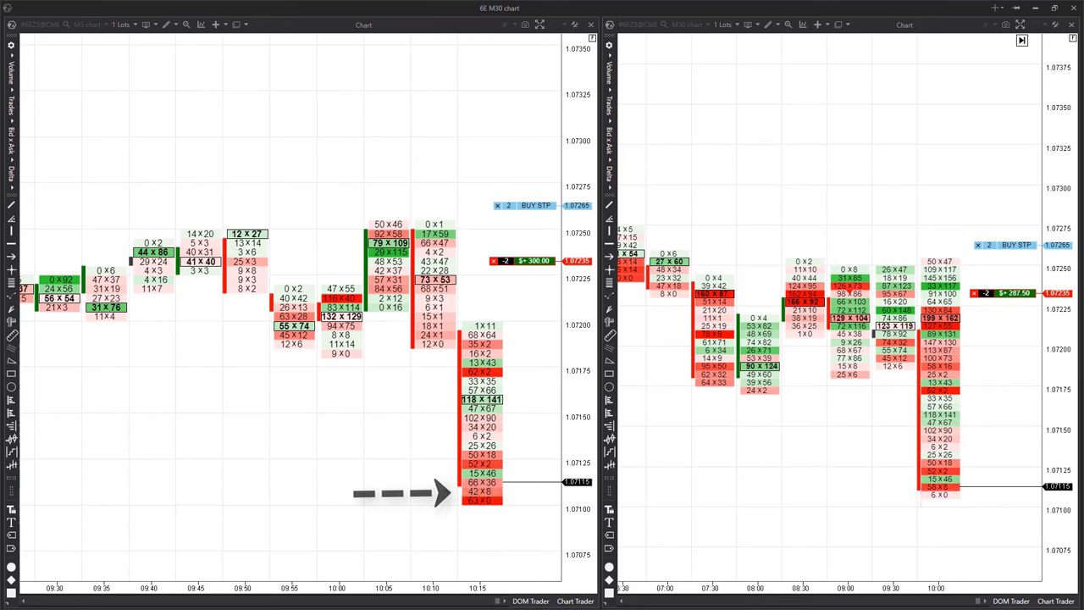
Close one lot of the short, leaving 1 lot at 1.07235 with a 1-lot buy stop
{"action": "left_click", "coordinate": [358, 403]}
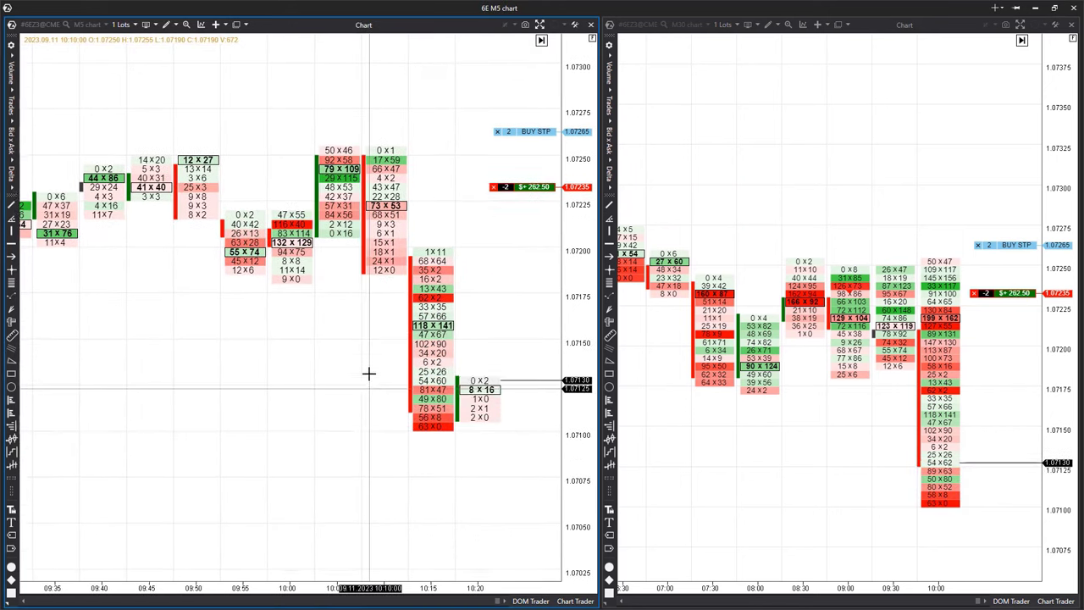
{"action": "left_click", "coordinate": [864, 376]}
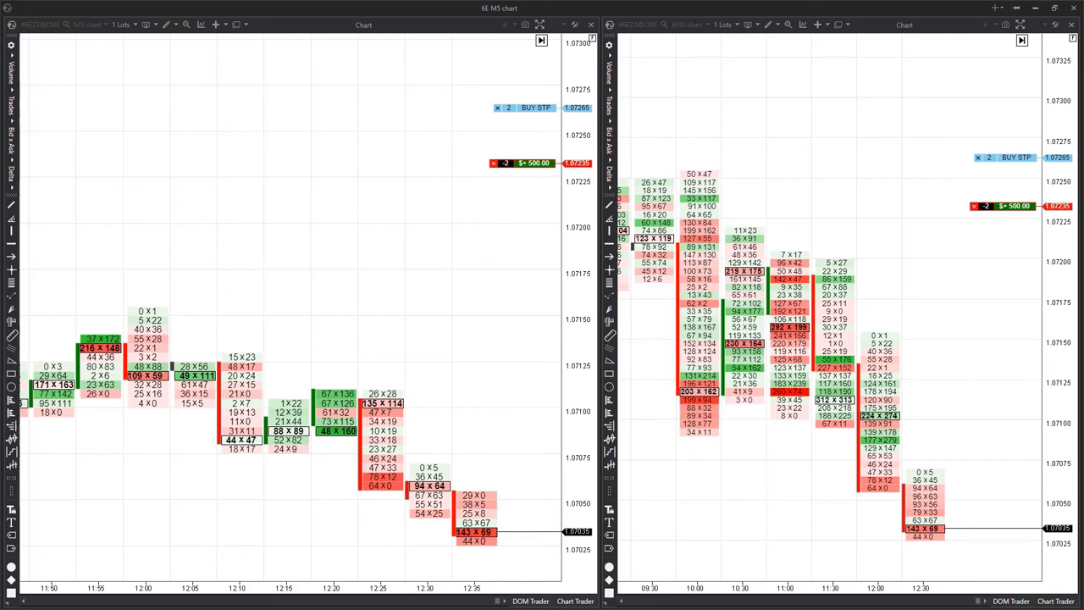
{"action": "left_click", "coordinate": [476, 513]}
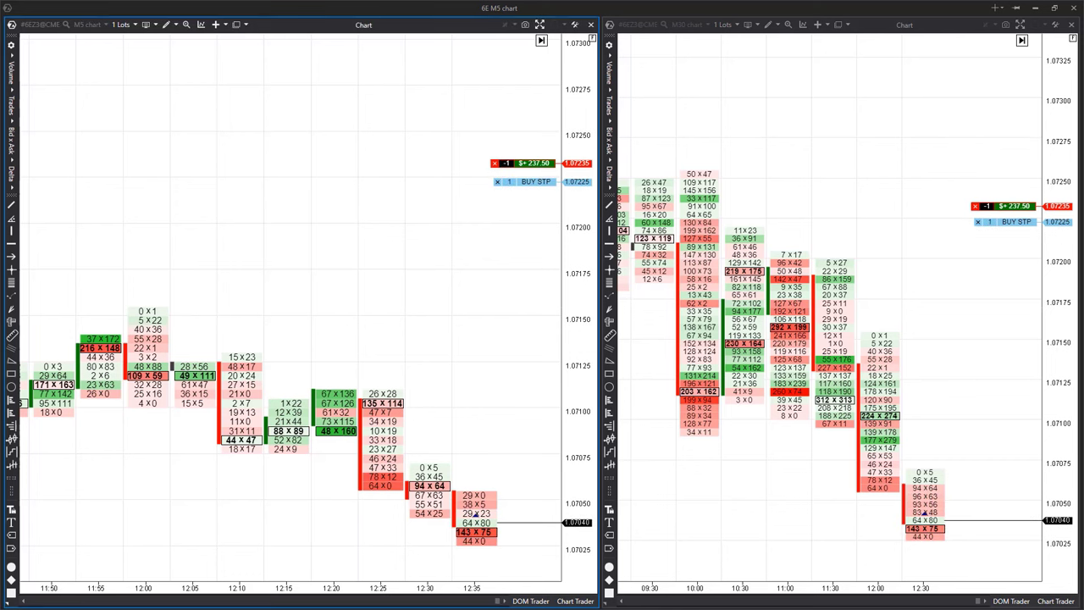
Shift the M5 chart to show lower prices while the remaining short closes out
{"action": "left_click_drag", "start_coordinate": [386, 352], "coordinate": [381, 270]}
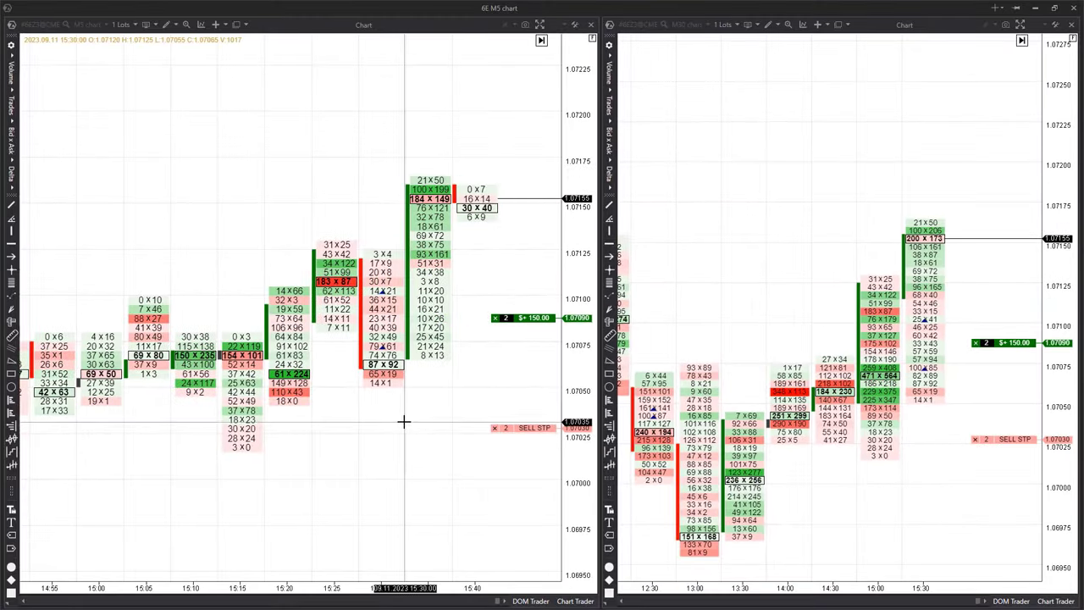
Shift the M5 chart to show higher prices as the 2-lot long from 1.07090 gains
{"action": "left_click_drag", "start_coordinate": [404, 429], "coordinate": [399, 494]}
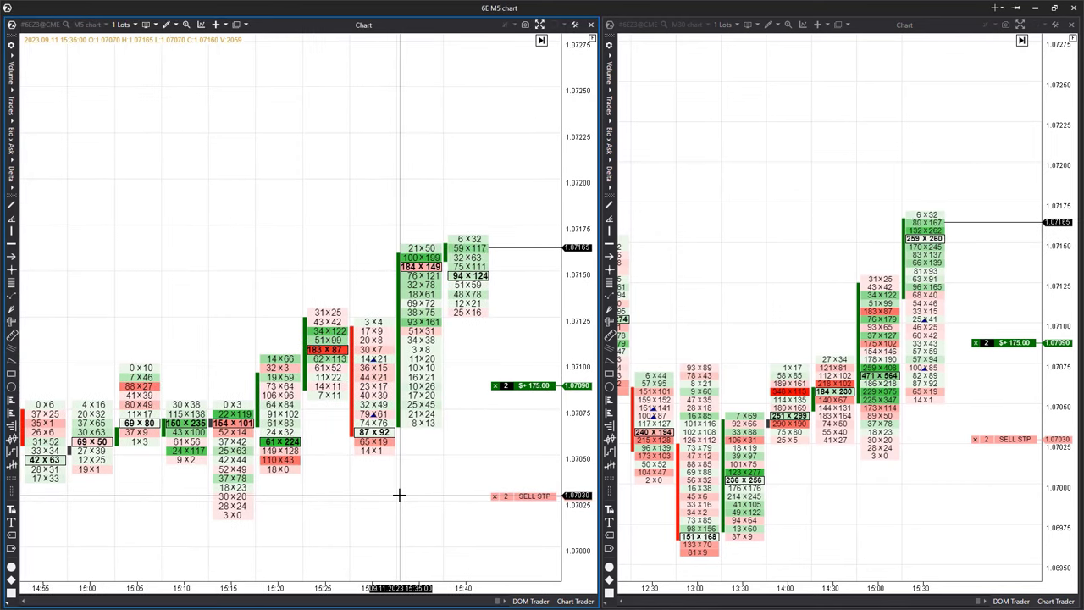